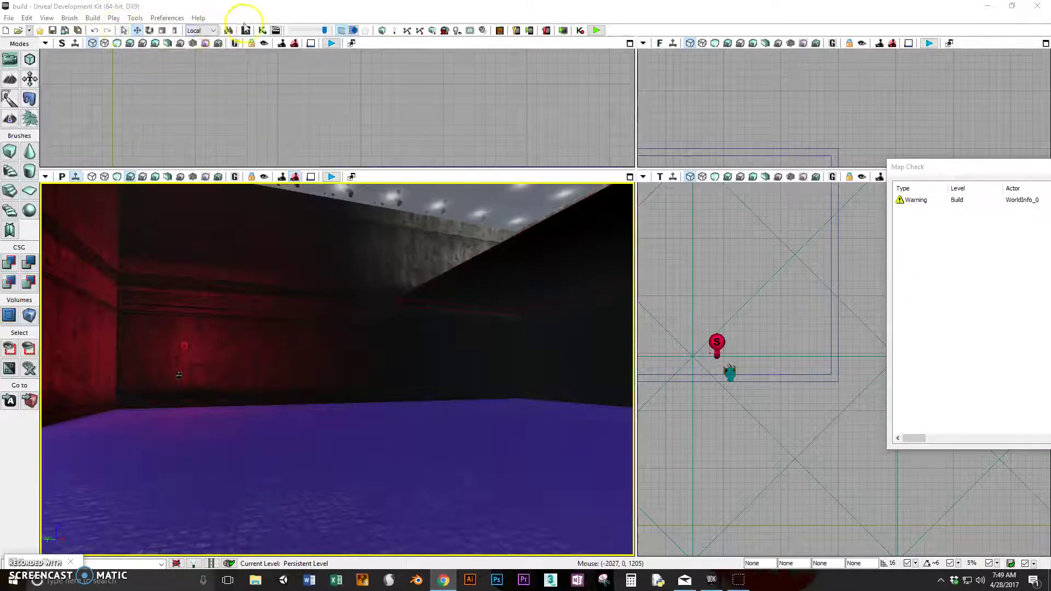
- Open the Content Browser and search the static meshes for "bridge"
left_click(262, 30)
left_click_drag(540, 164, 872, 136)
left_click(246, 31)
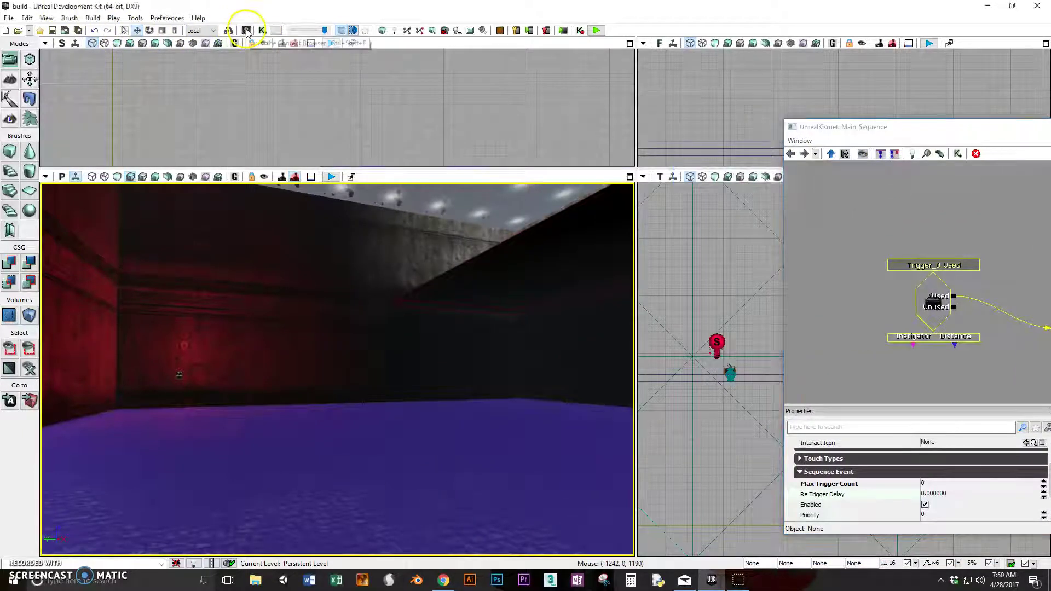
left_click_drag(1050, 77, 823, 77)
left_click_drag(683, 116, 636, 117)
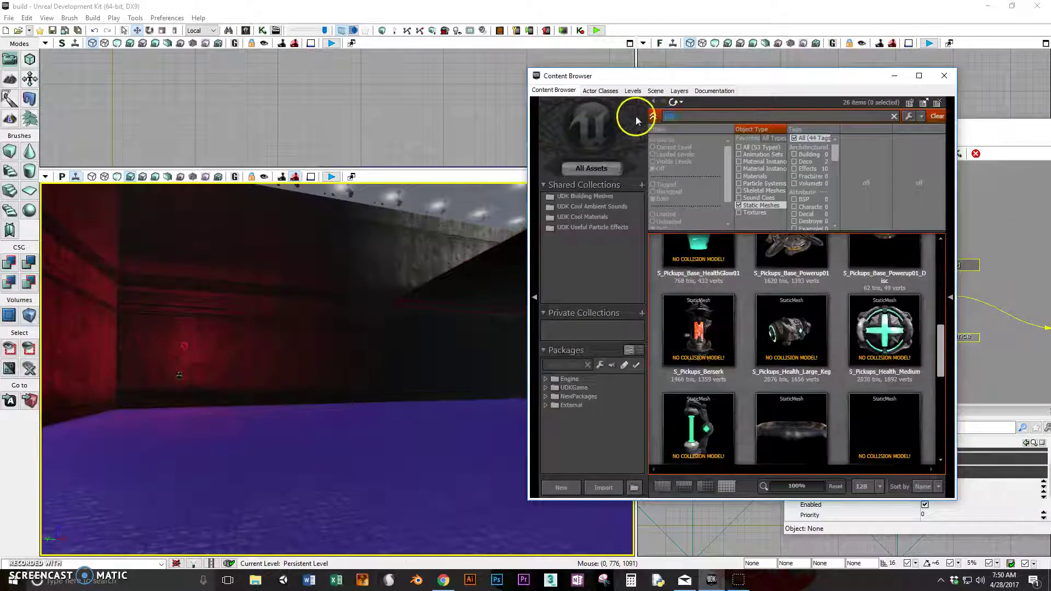
type("bir")
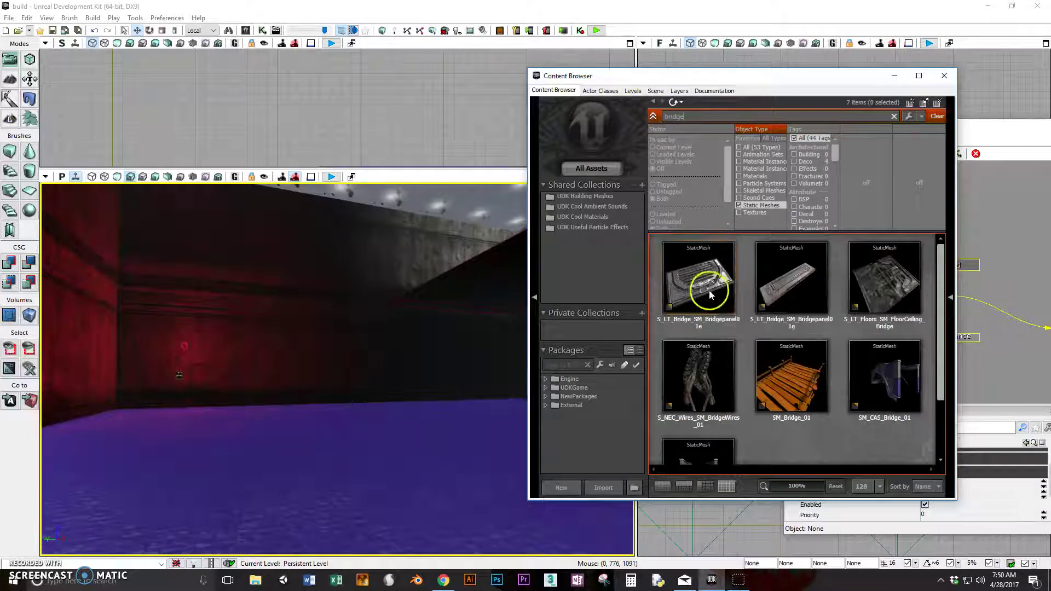
- Place the S_LT_Bridge_SM_Bridgepanel01e static mesh on the room floor in the perspective view
left_click(703, 285)
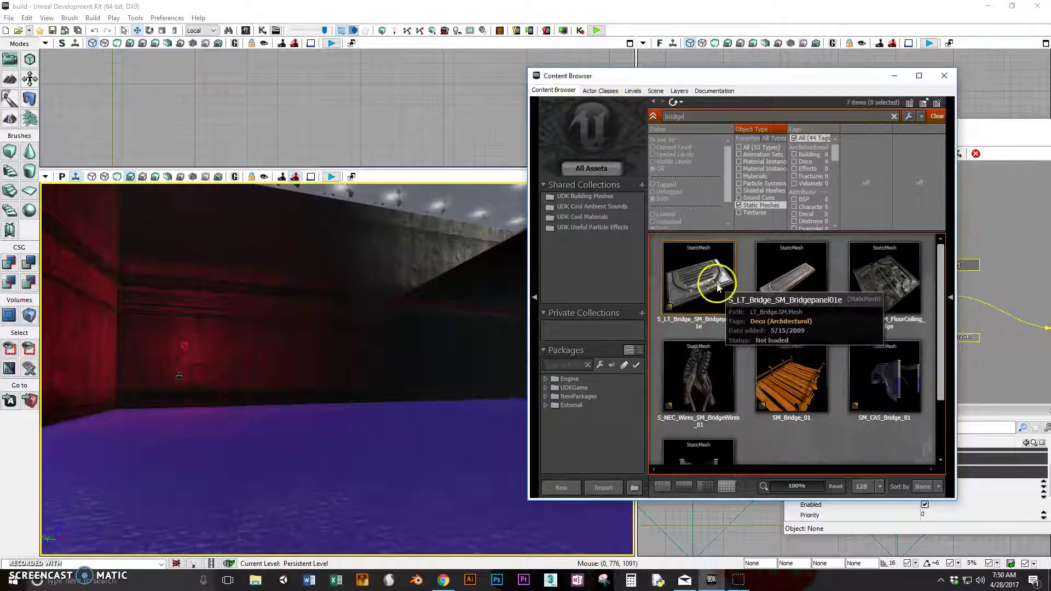
left_click_drag(712, 284, 550, 323)
left_click_drag(409, 406, 394, 408)
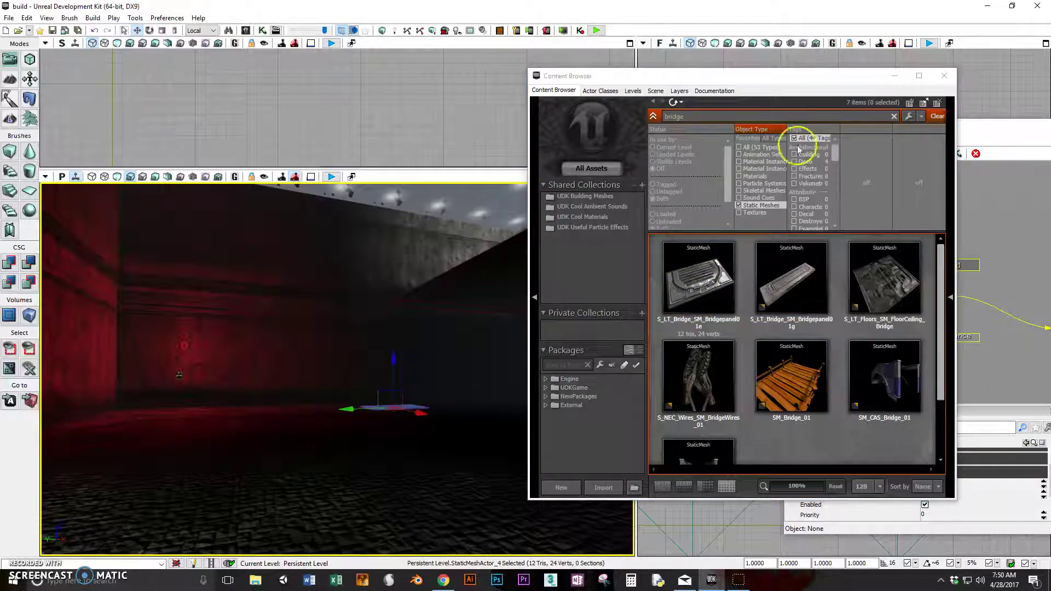
- Clear the floating windows from the Top view and move the bridge panel into the corner between the platform edge and outer wall
left_click(893, 77)
left_click_drag(871, 127, 1050, 181)
left_click_drag(802, 267, 902, 327)
scroll(773, 293, "down", 11)
left_click_drag(773, 294, 852, 345)
scroll(809, 318, "down", 3)
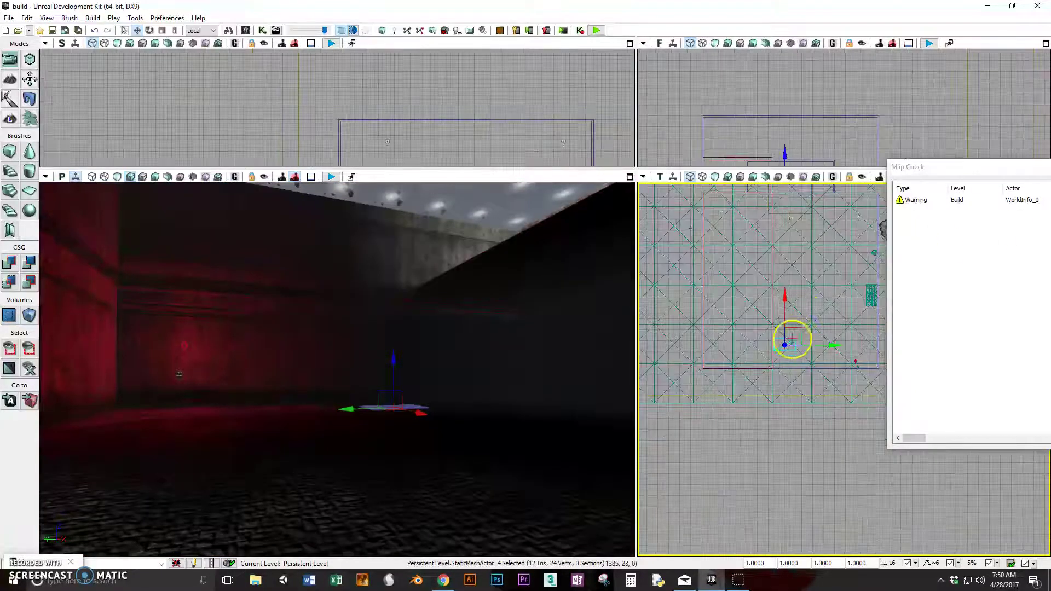
scroll(801, 343, "up", 4)
scroll(801, 345, "up", 2)
left_click_drag(751, 304, 744, 345)
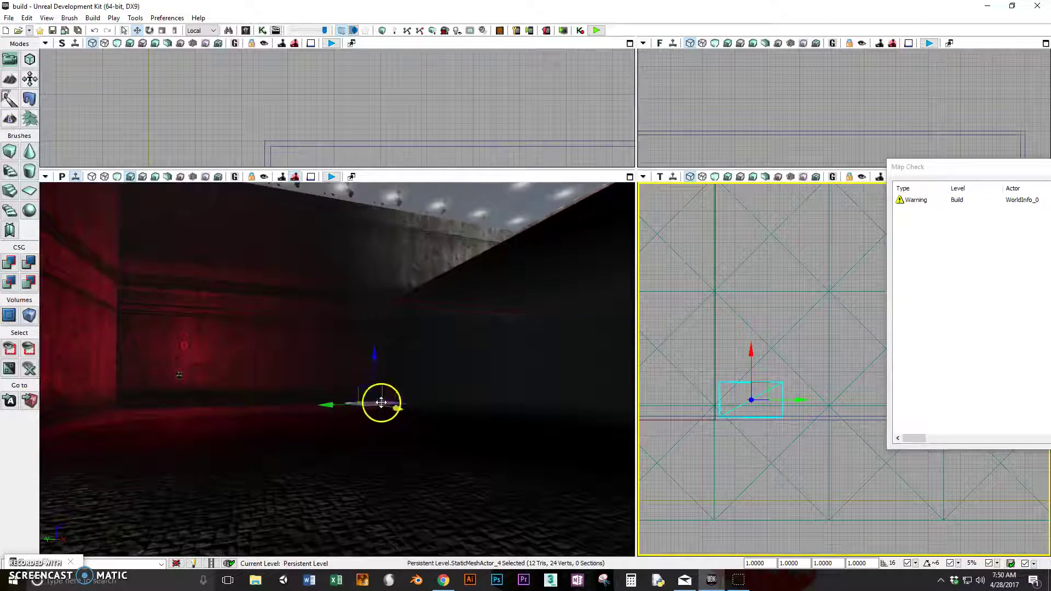
scroll(364, 412, "up", 4)
scroll(359, 407, "down", 1)
- Convert the bridge panel from a StaticMeshActor to a Mover
left_click(355, 418)
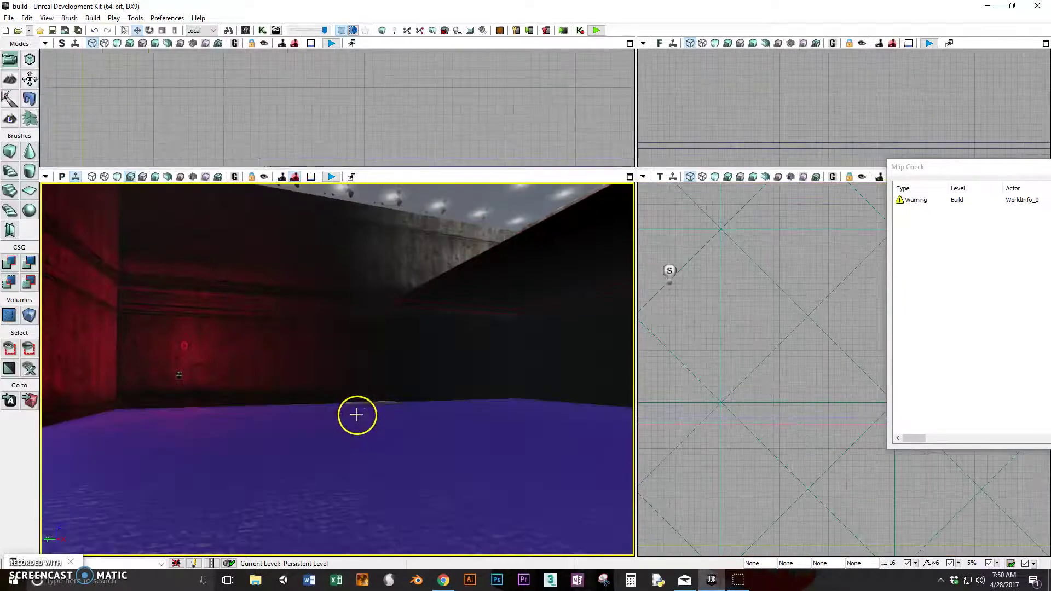
scroll(355, 418, "up", 2)
left_click(364, 406)
scroll(364, 412, "up", 6)
left_click_drag(371, 415, 392, 441)
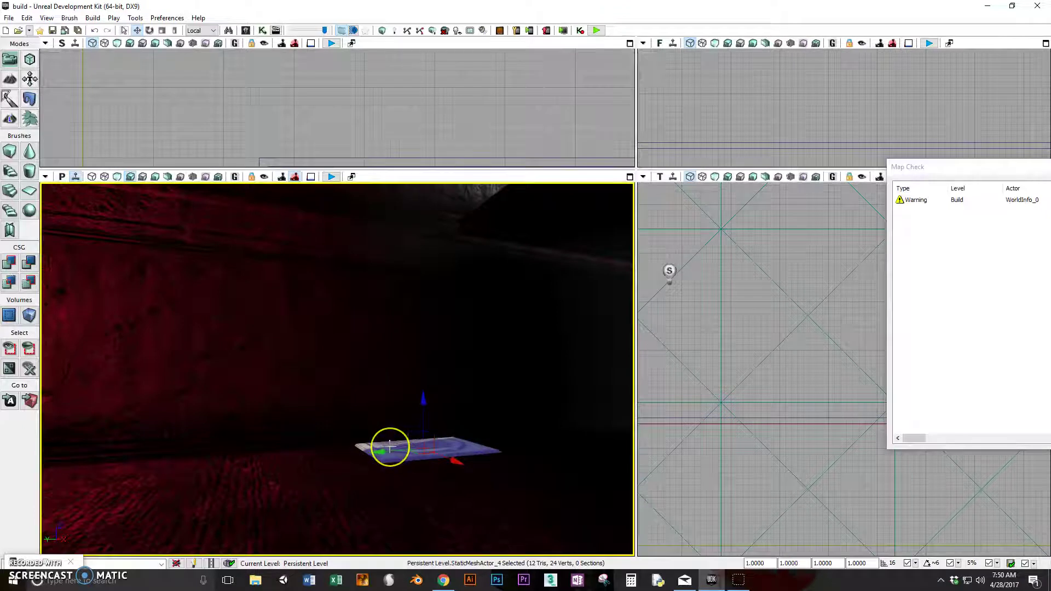
right_click(390, 447)
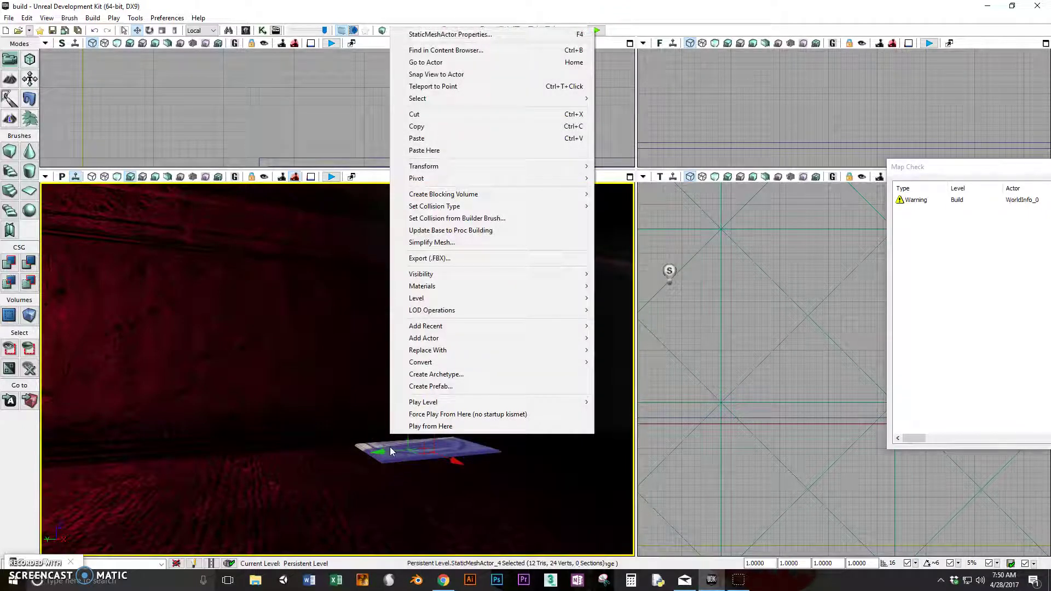
mouse_move(434, 366)
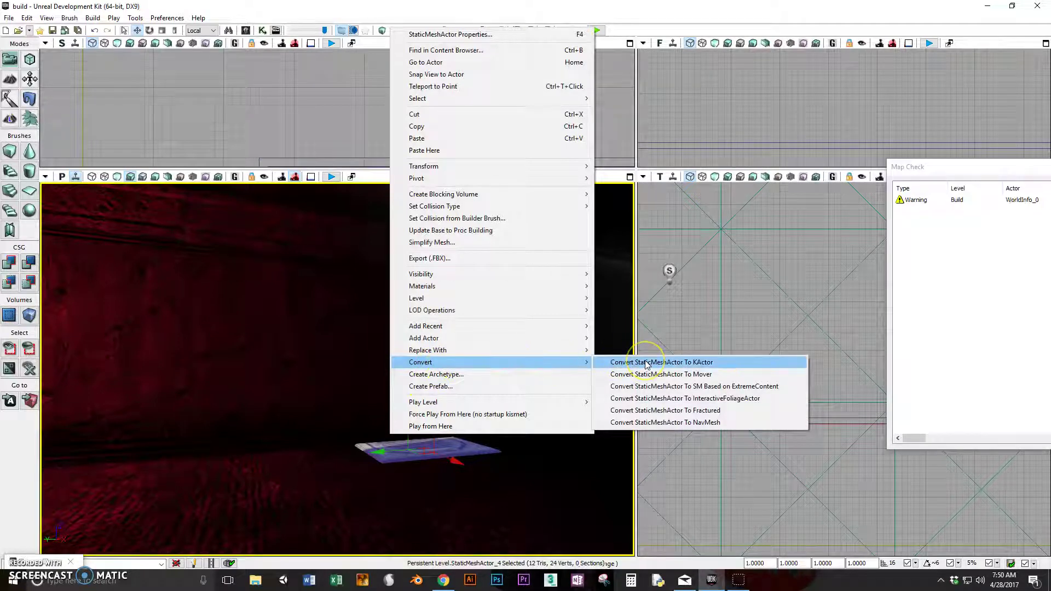
left_click(670, 376)
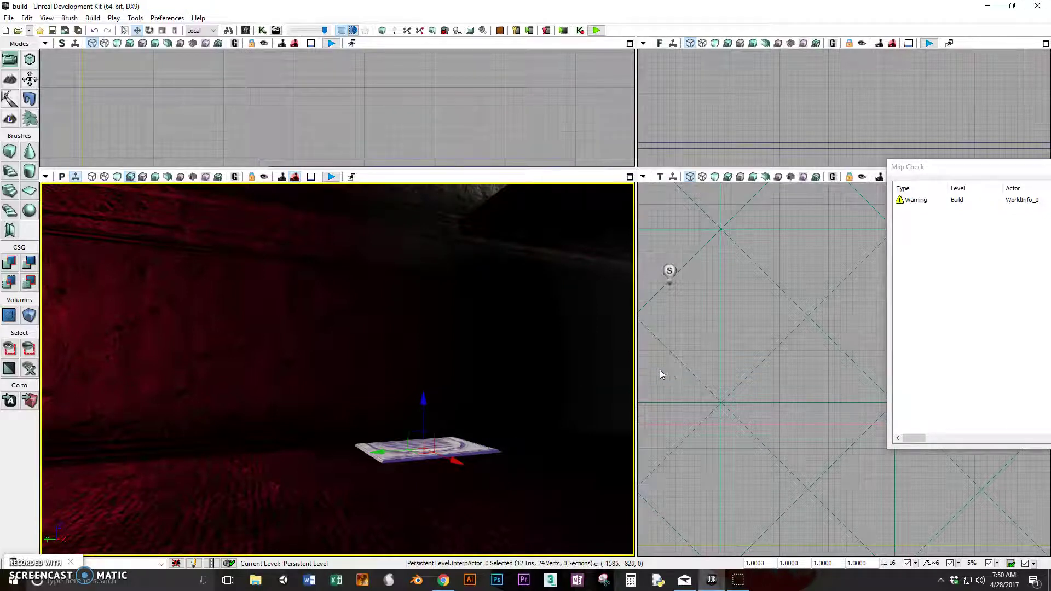
- In the Kismet main sequence, add a Mover event using the selected bridge panel actor above the Trigger_0 Used event
left_click(460, 445)
mouse_move(744, 589)
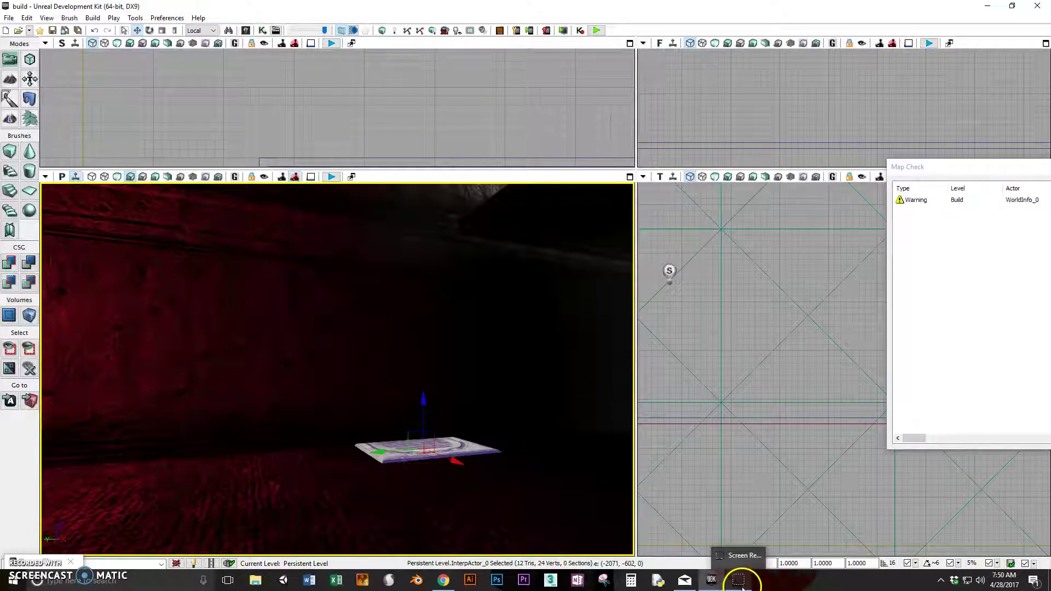
left_click_drag(1050, 274, 703, 109)
left_click_drag(613, 181, 665, 316)
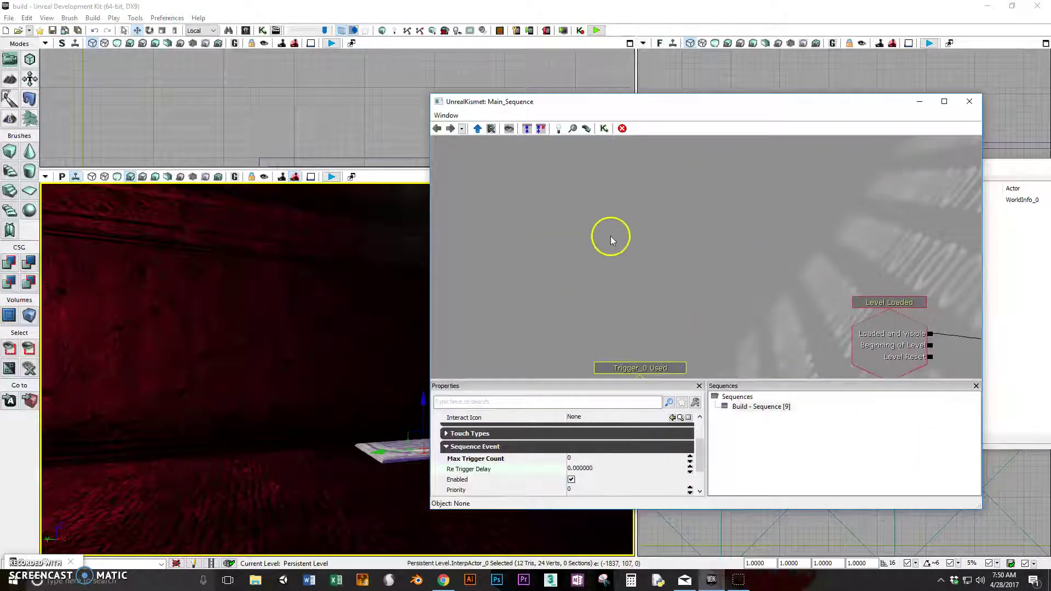
right_click(601, 210)
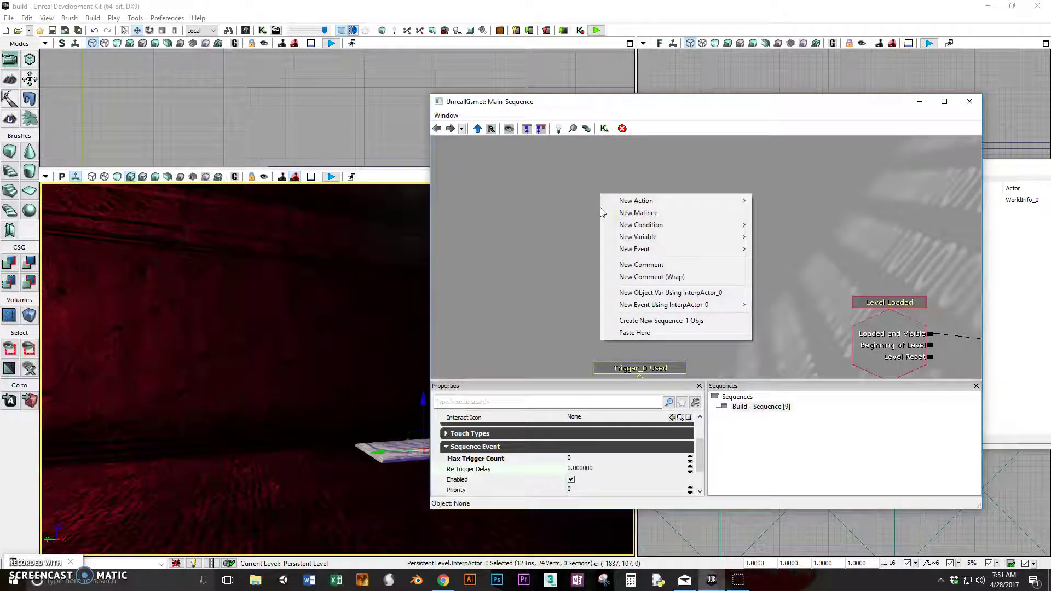
mouse_move(666, 307)
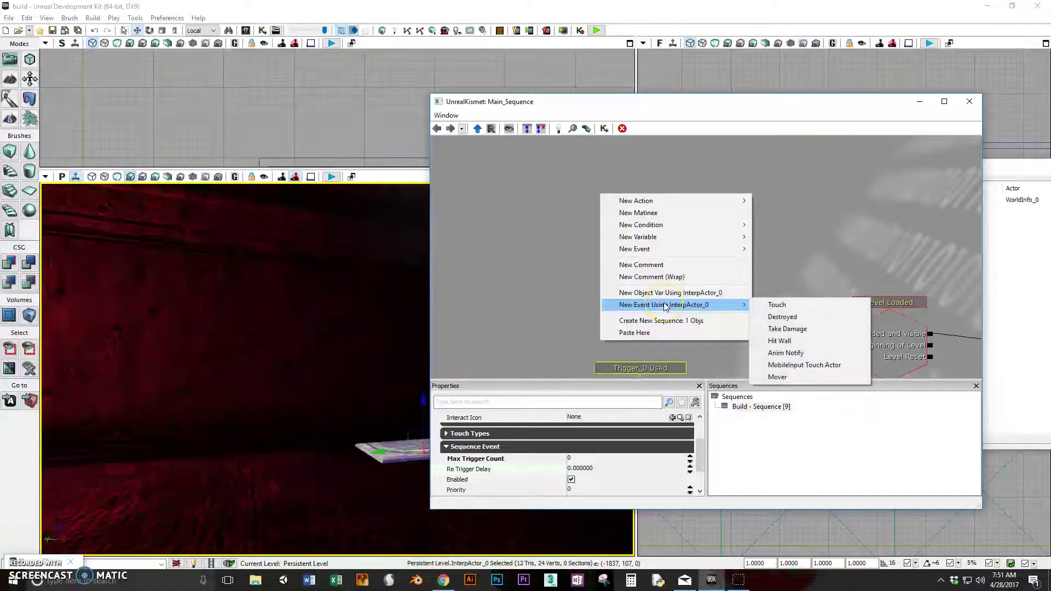
left_click(800, 377)
left_click(693, 255)
mouse_move(666, 225)
left_mouse_down()
mouse_move(652, 211)
mouse_move(675, 244)
left_mouse_up()
left_click(702, 249)
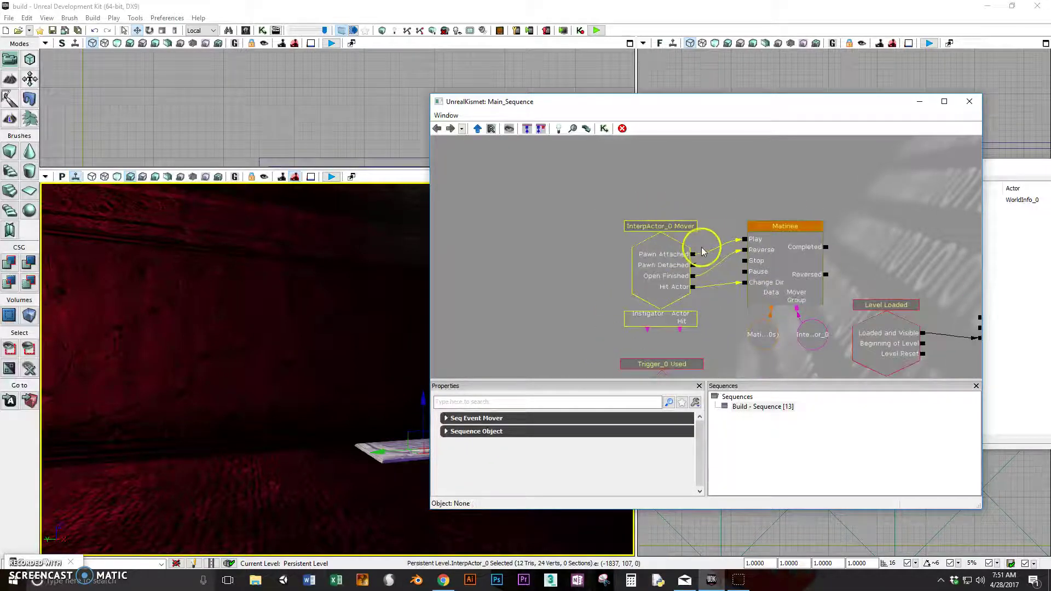
- Open the Matinee linked to the bridge panel's Mover event and widen its editor window
left_click(684, 236)
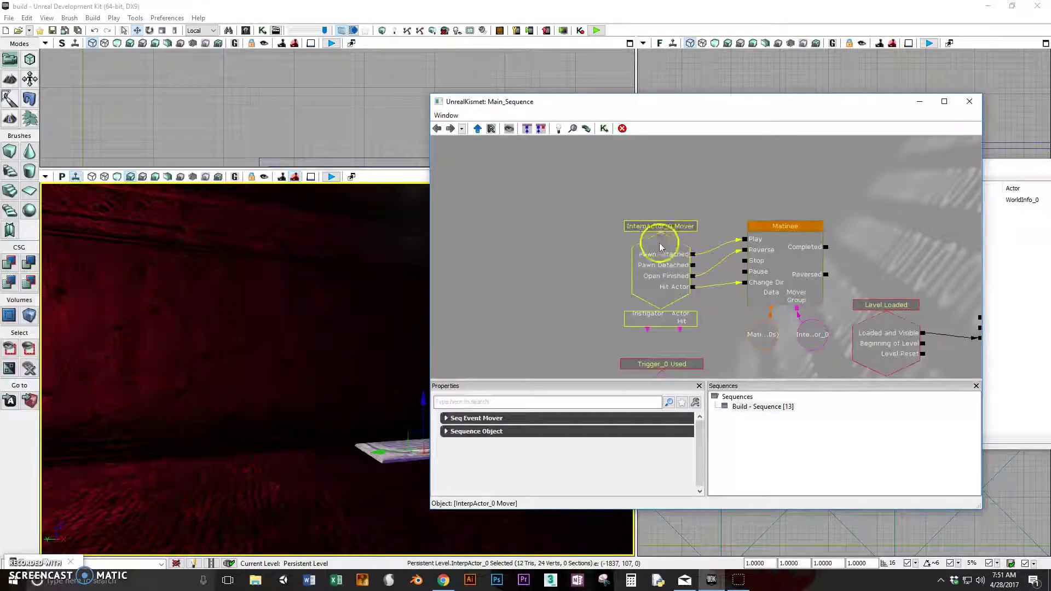
left_click_drag(693, 254, 743, 239)
left_click(742, 250)
left_click(675, 289)
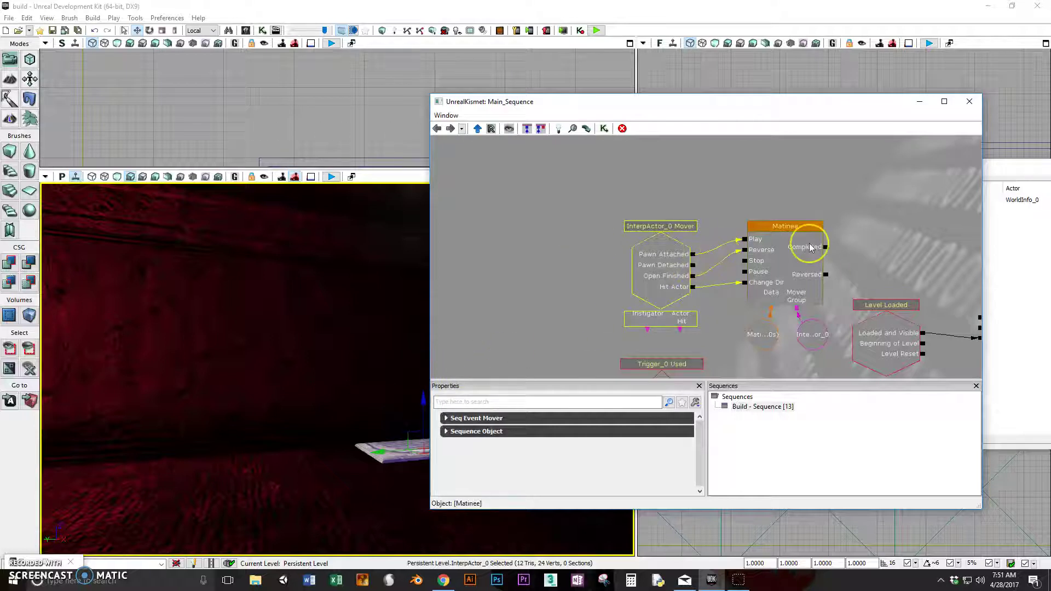
left_click(766, 230)
left_click(779, 226)
double_click(778, 226)
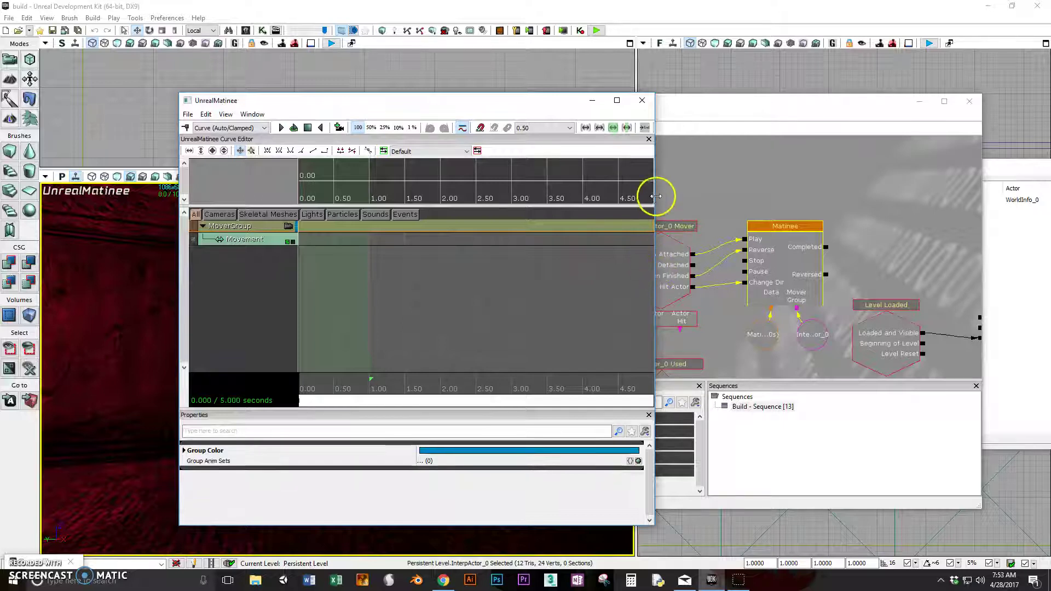
left_click_drag(655, 197, 906, 225)
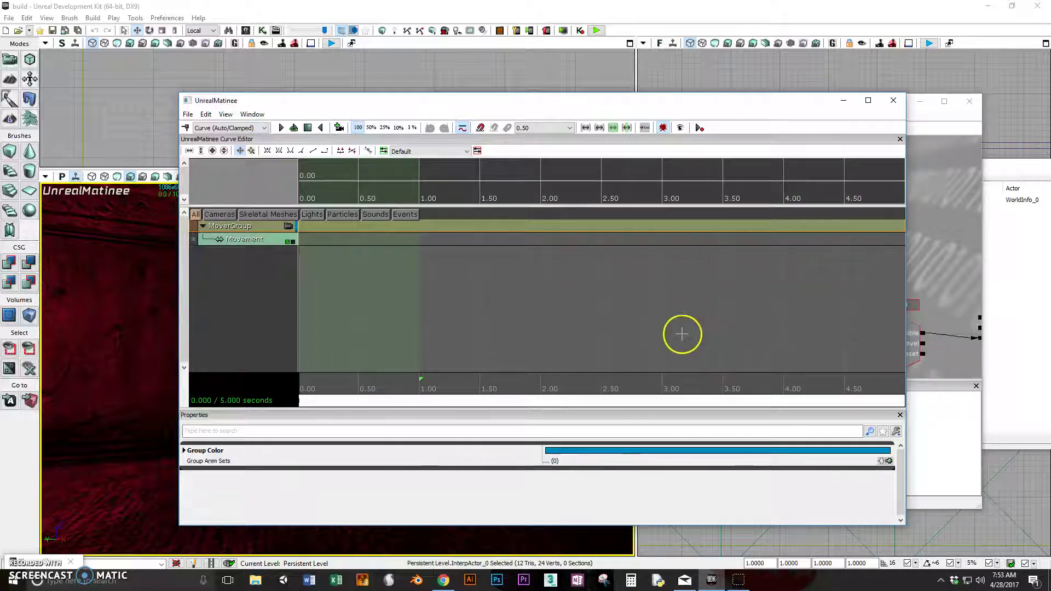
- Shorten the Matinee sequence to about 1.19 seconds
key("alt")
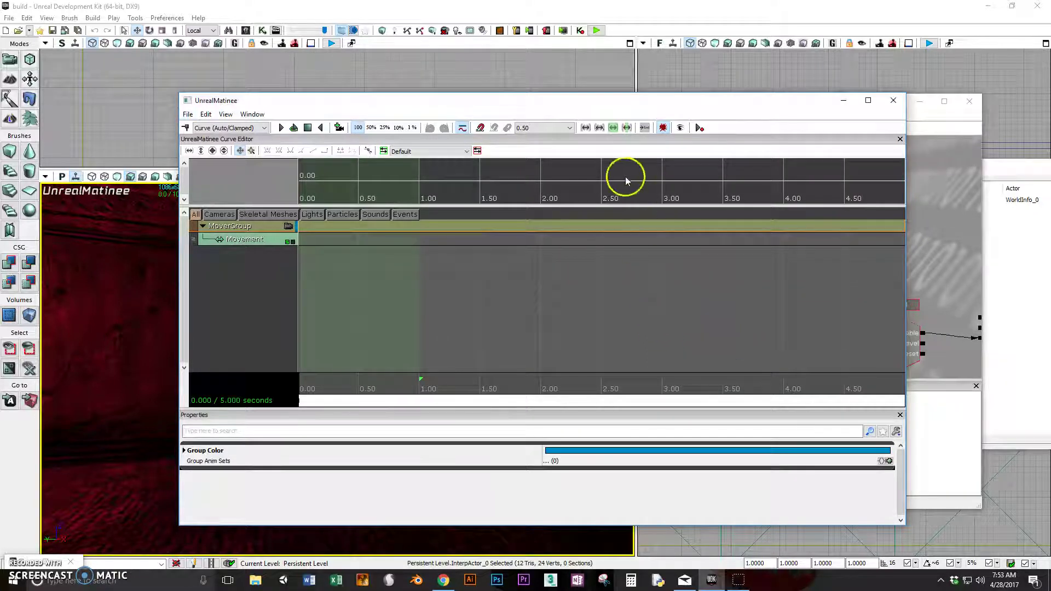
scroll(595, 238, "down", 5)
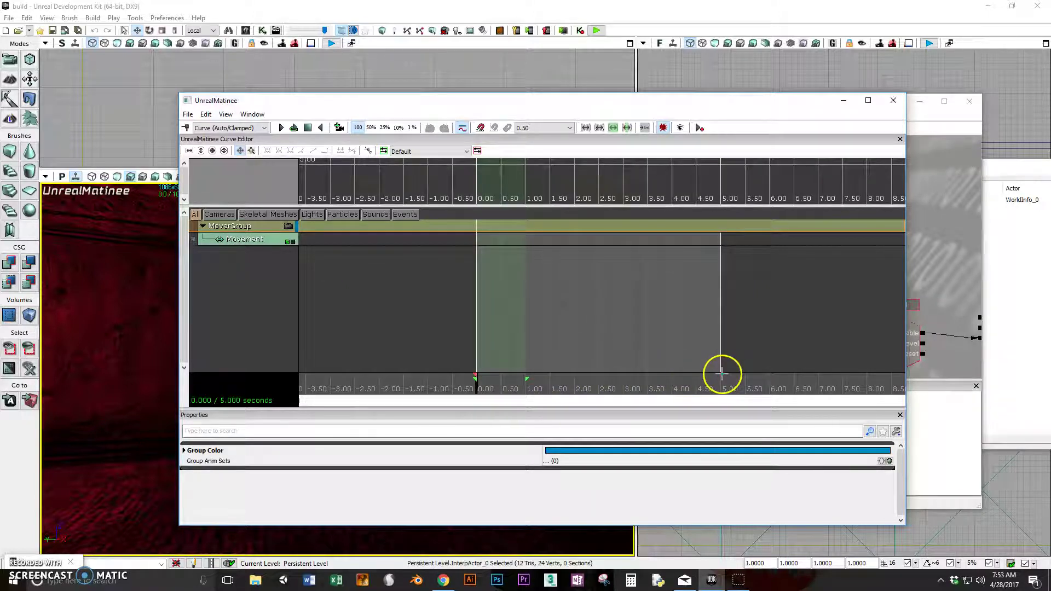
left_click_drag(721, 372, 535, 375)
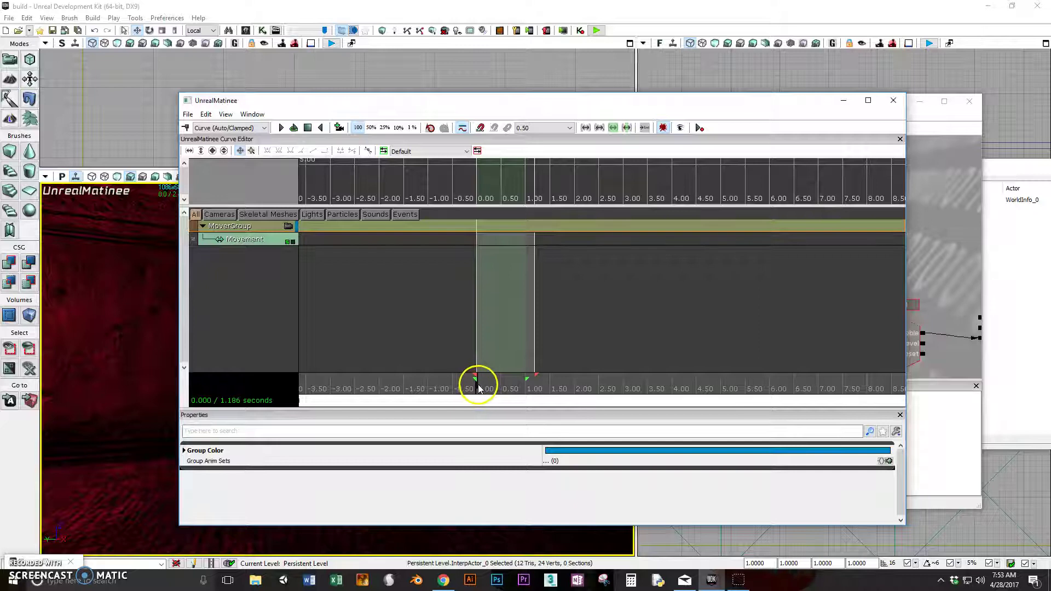
- Add a keyframe at 0 seconds on the MoverGroup's Movement track for the panel's starting position
mouse_move(476, 389)
left_mouse_down()
mouse_move(497, 386)
mouse_move(477, 390)
left_mouse_up()
left_click_drag(606, 104, 912, 125)
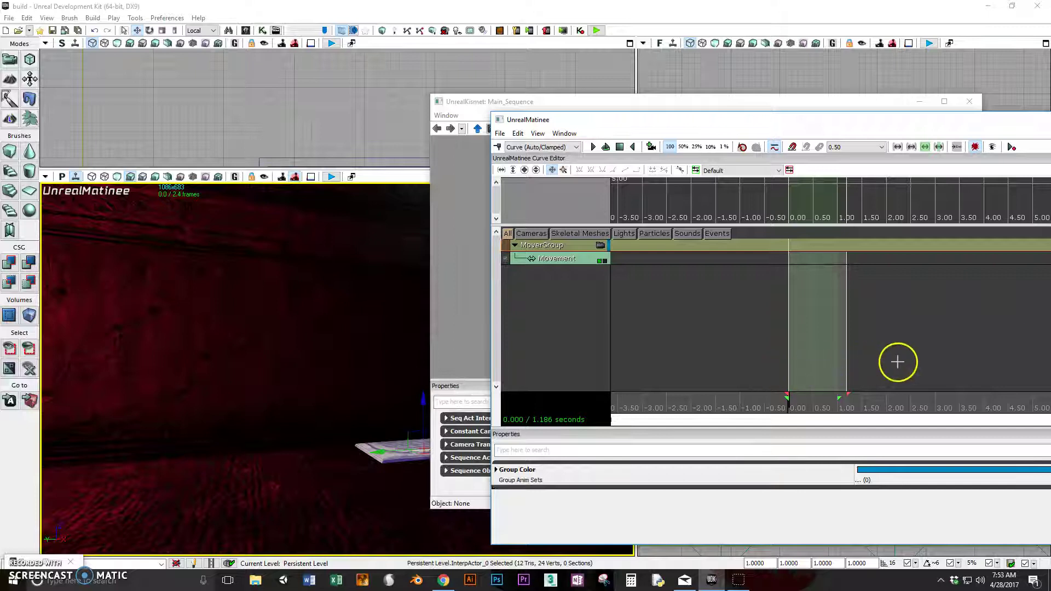
key("Return")
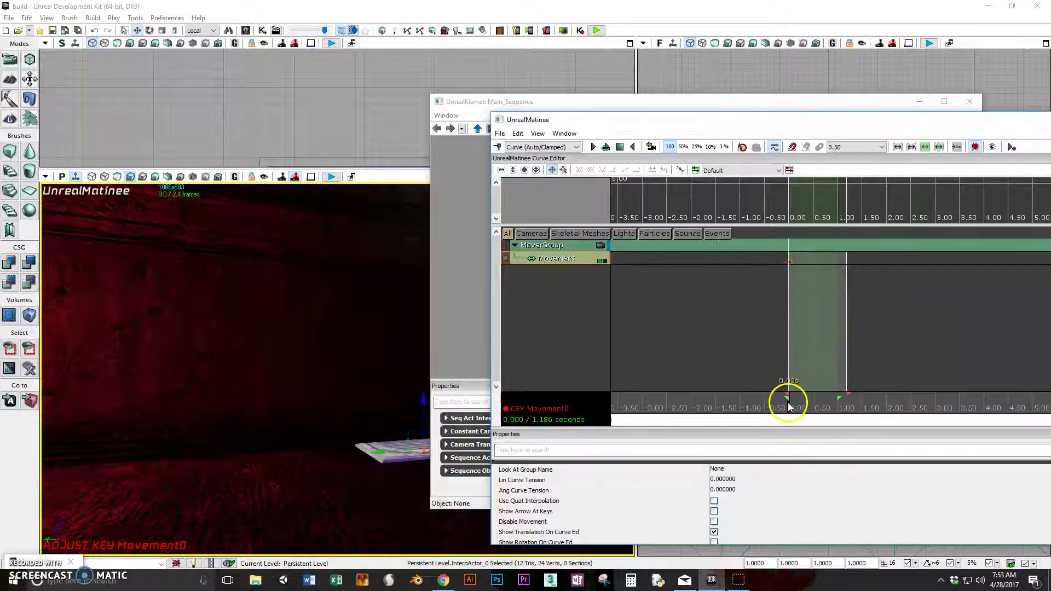
- Set the Matinee time to about 0.945 seconds and raise the bridge panel straight up from the floor to near the platform height
left_click_drag(787, 405, 836, 408)
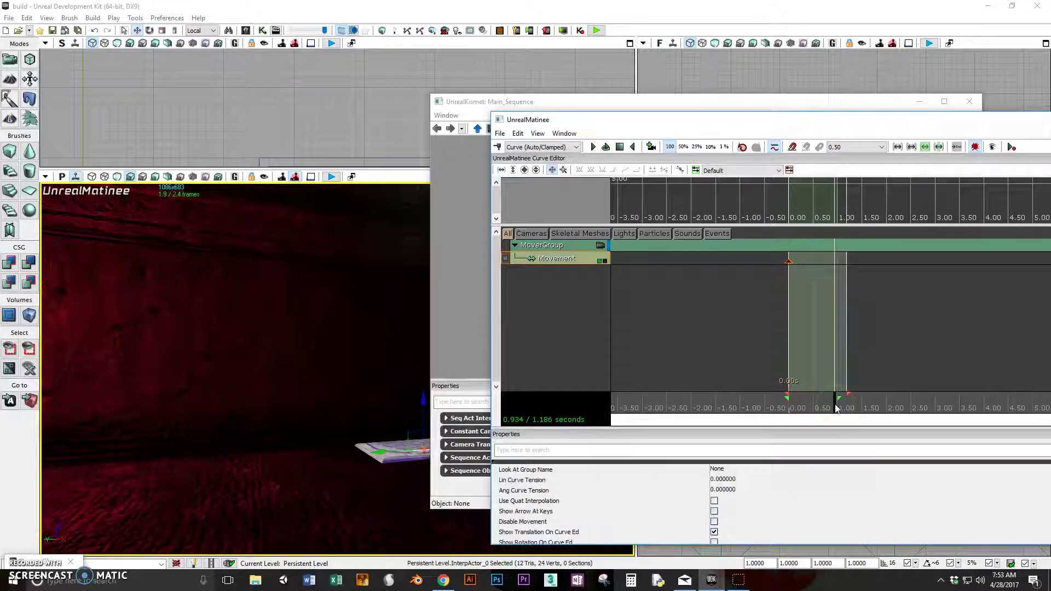
scroll(343, 334, "down", 3)
left_click(344, 335)
scroll(343, 336, "down", 5)
left_click(342, 341)
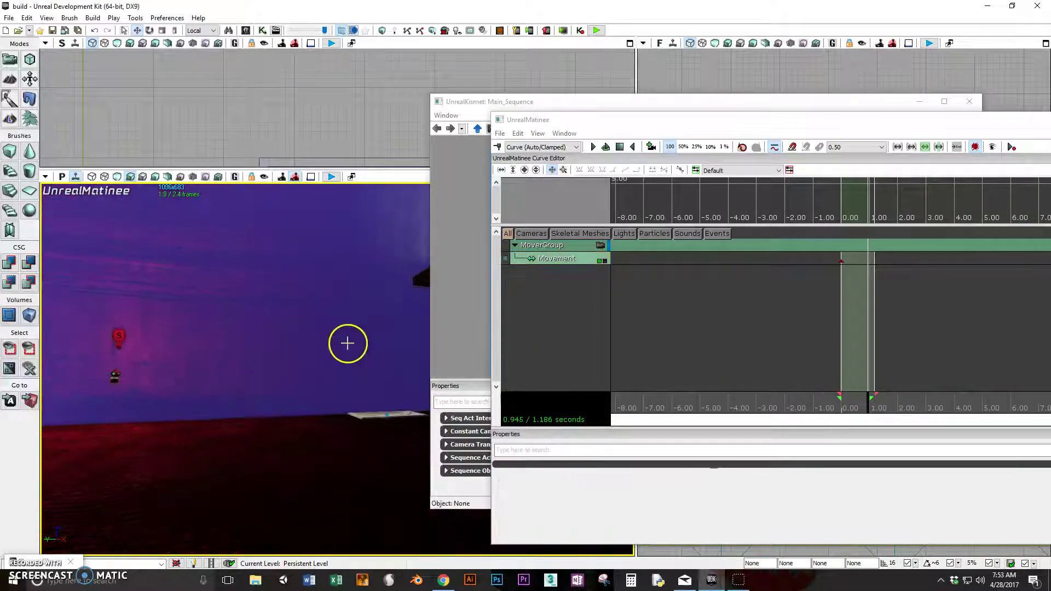
left_click(372, 416)
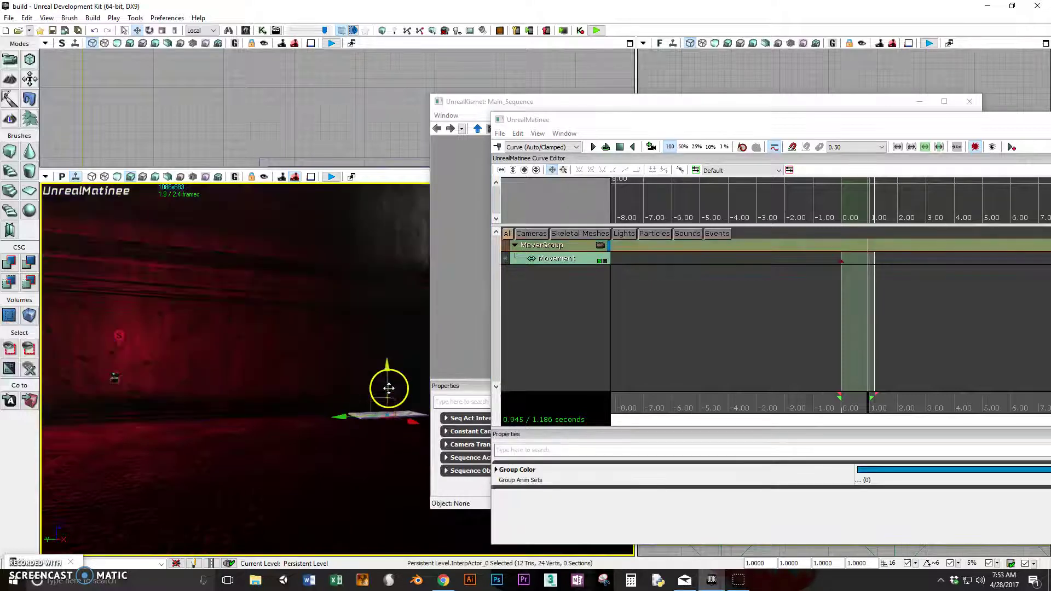
left_click_drag(389, 373, 408, 234)
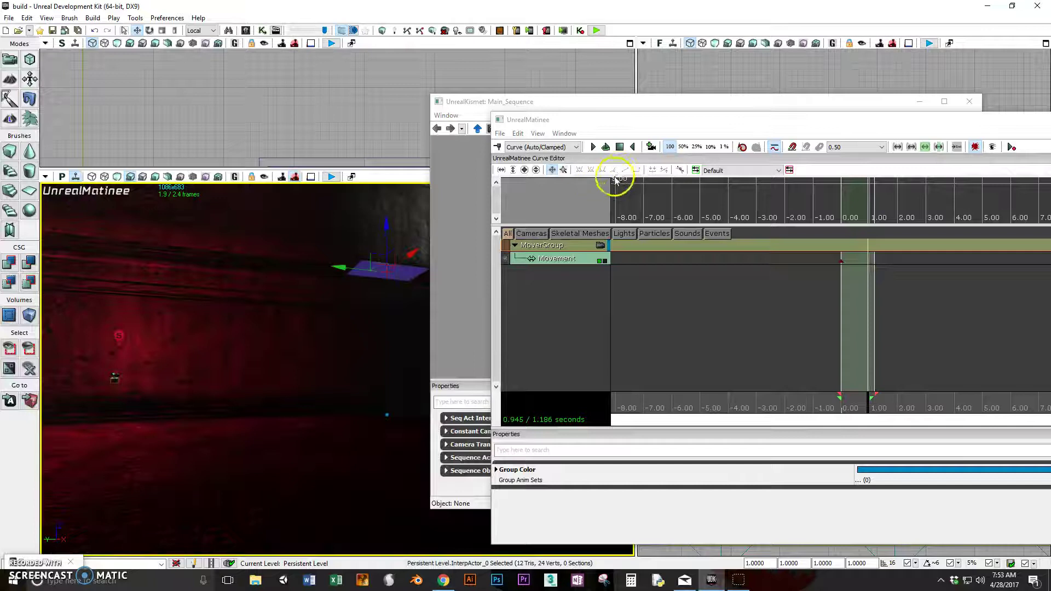
- Move the Kismet and Matinee windows aside and adjust the raised panel in the Front view to line up with the platform's upper edge
left_click(695, 113)
left_click_drag(689, 103, 679, 241)
left_click_drag(704, 122, 841, 347)
left_click(780, 206)
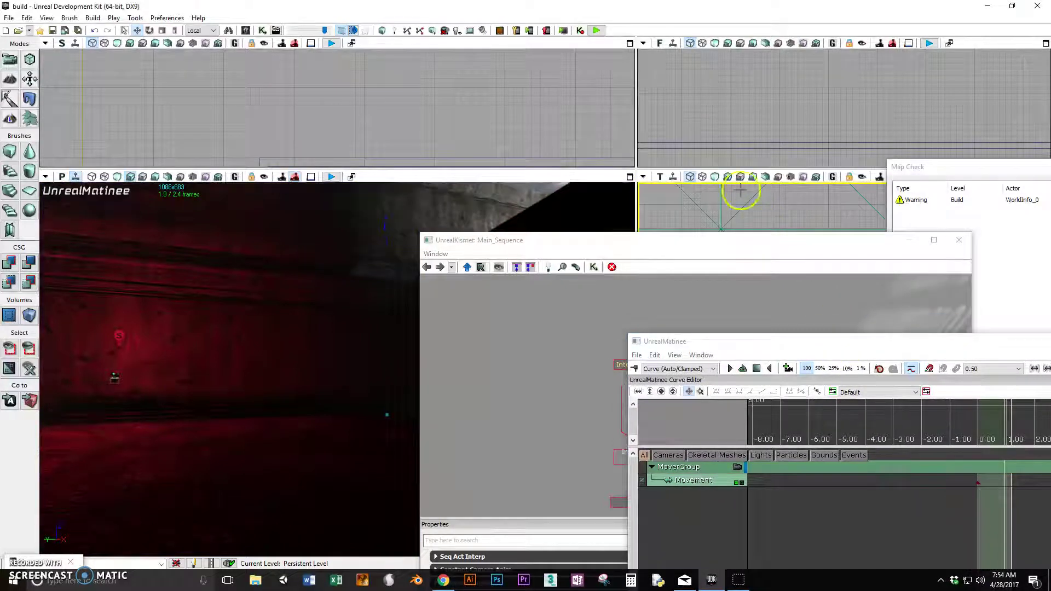
left_click(704, 108)
scroll(718, 104, "down", 5)
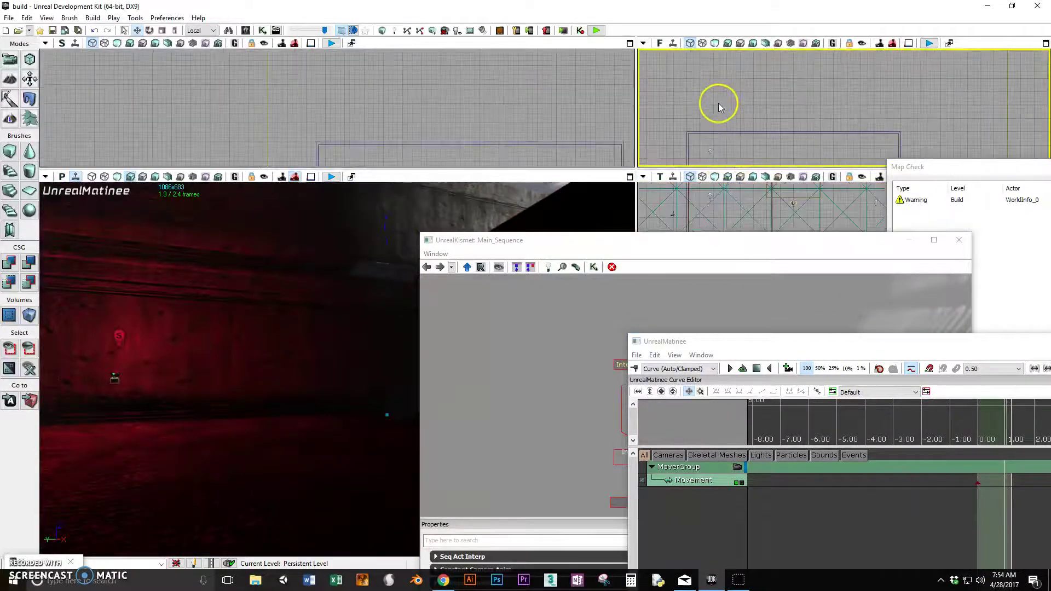
scroll(718, 107, "down", 4)
scroll(744, 143, "up", 10)
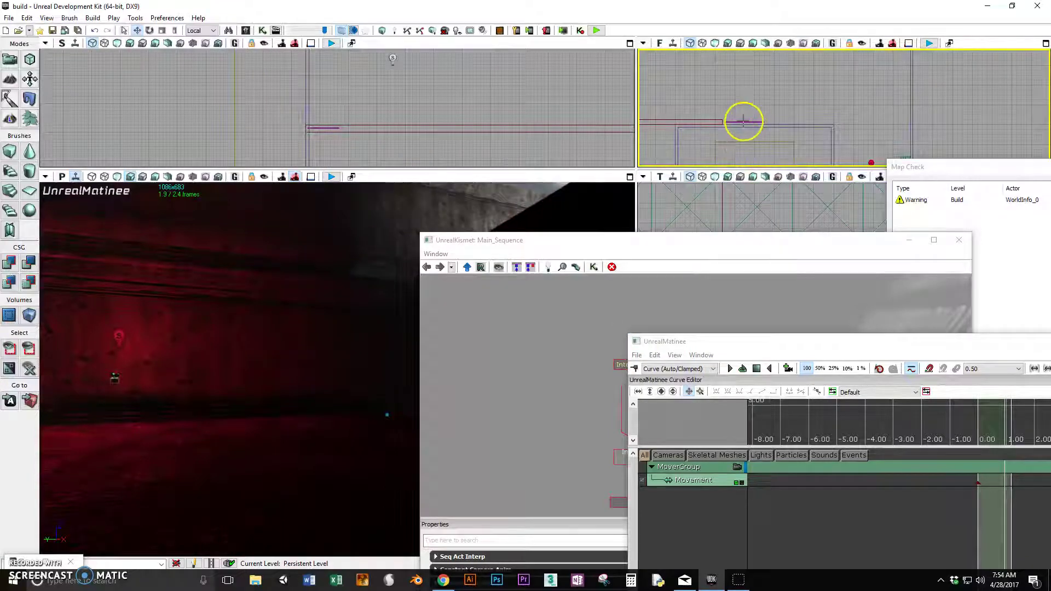
left_click(744, 121)
mouse_move(743, 121)
left_mouse_down()
mouse_move(745, 97)
mouse_move(715, 115)
mouse_move(741, 70)
mouse_move(715, 89)
mouse_move(736, 117)
left_mouse_up()
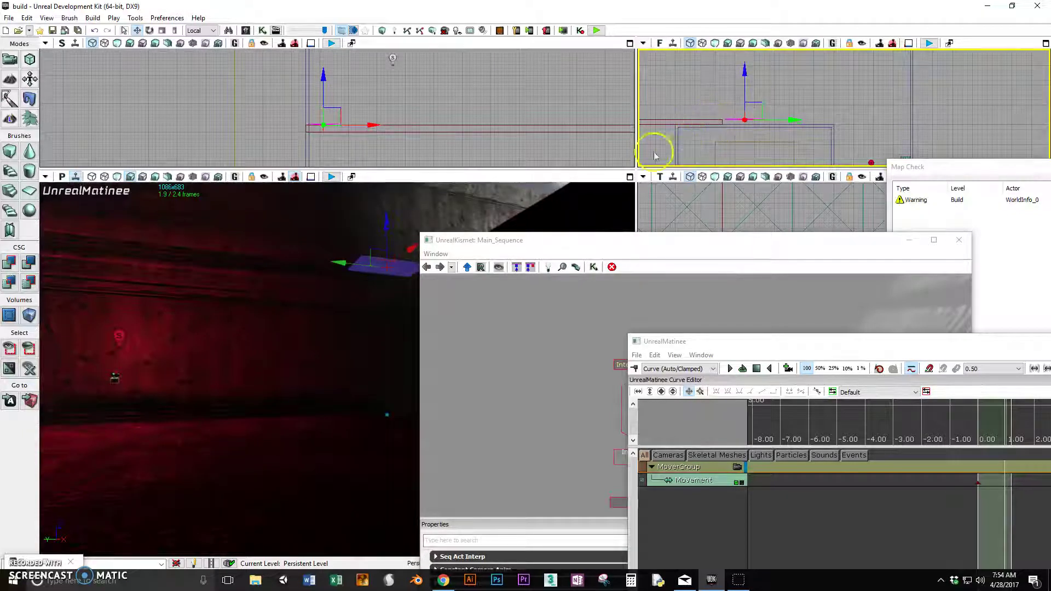
left_click_drag(876, 353, 698, 134)
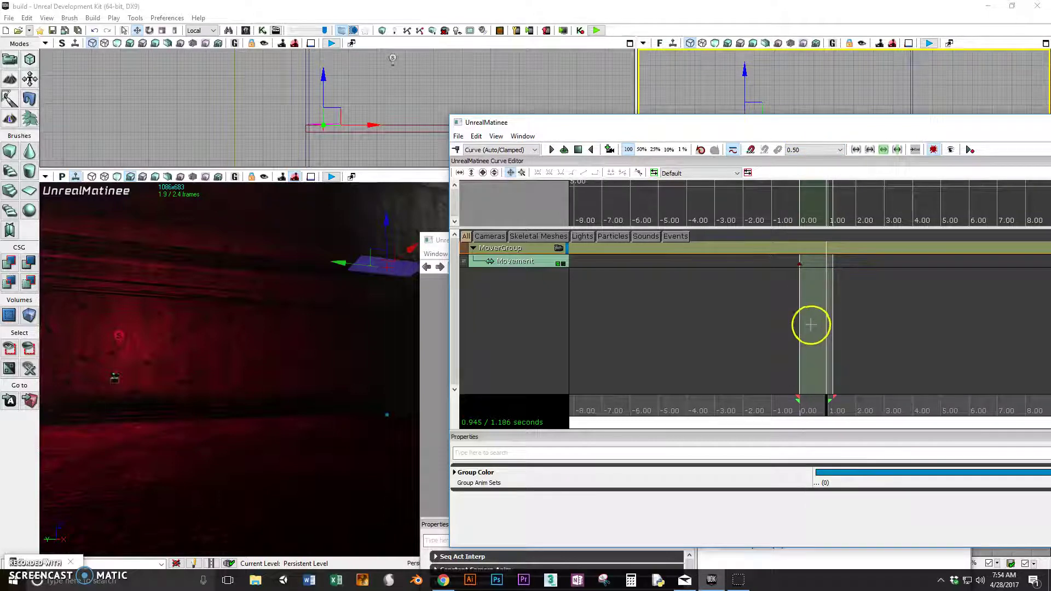
- Add a Movement keyframe at about 0.878 seconds and raise the bridge panel straight up from the floor to near the platform height
left_click_drag(826, 401, 826, 402)
key("Return")
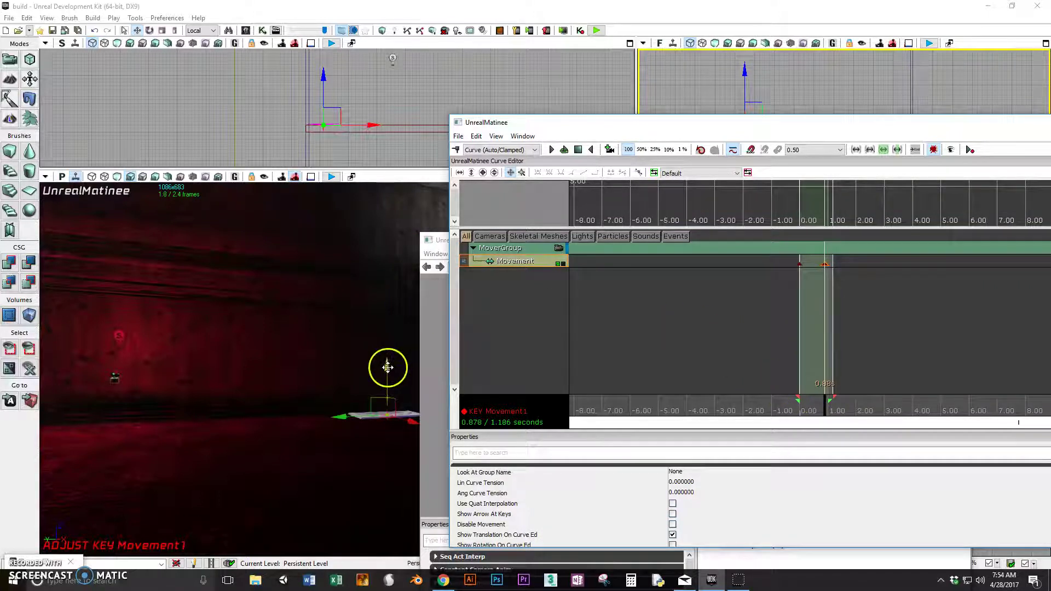
left_click_drag(388, 367, 387, 230)
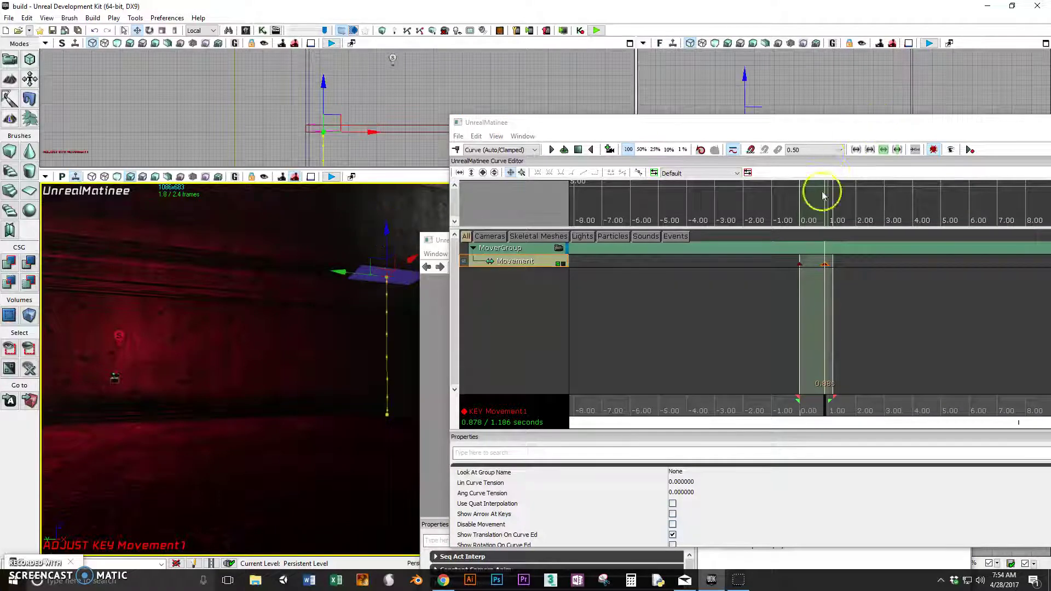
- Move the Matinee window off the Front view and nudge the raised panel up to line up with the platform's upper edge
left_click_drag(820, 127, 812, 184)
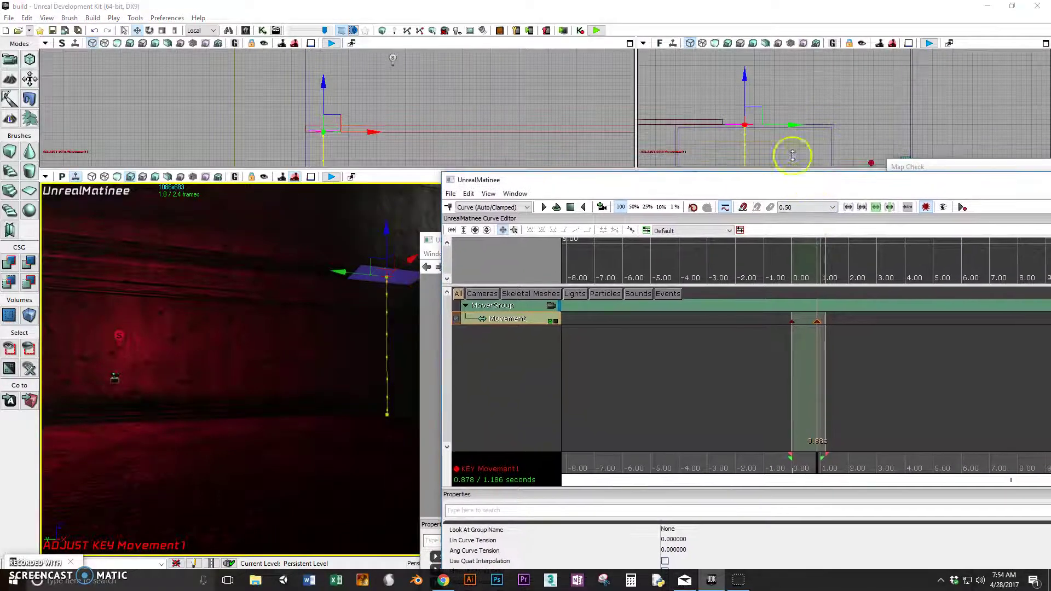
left_click_drag(745, 71, 745, 66)
left_click(804, 327)
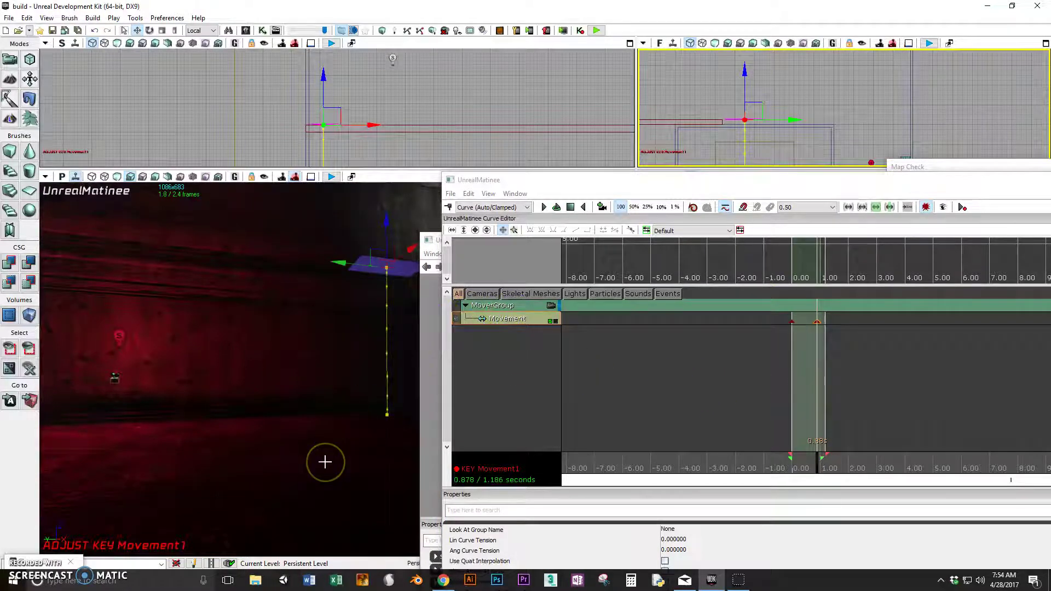
- Scrub the Matinee time back to about 0.626 seconds to preview the panel's movement, and close the Matinee editor
mouse_move(831, 470)
left_mouse_down()
mouse_move(799, 462)
mouse_move(812, 468)
left_mouse_up()
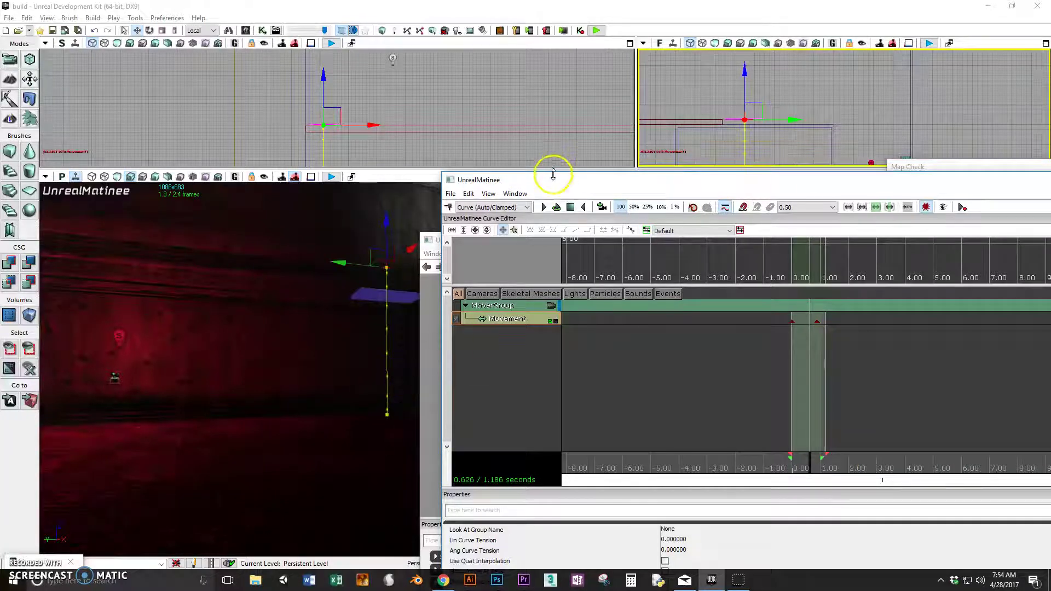
left_click(280, 454)
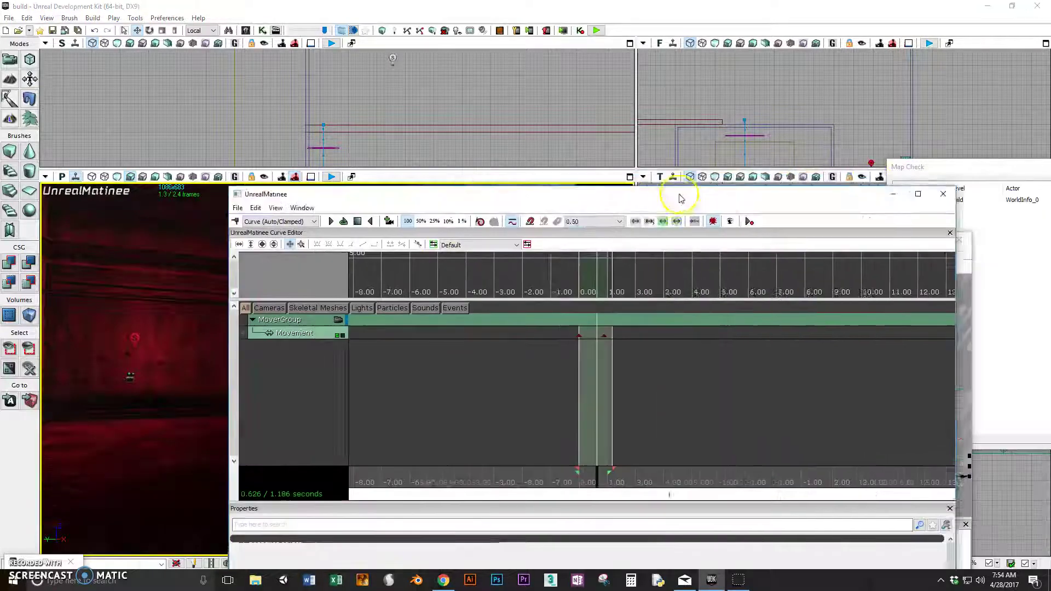
left_click(859, 196)
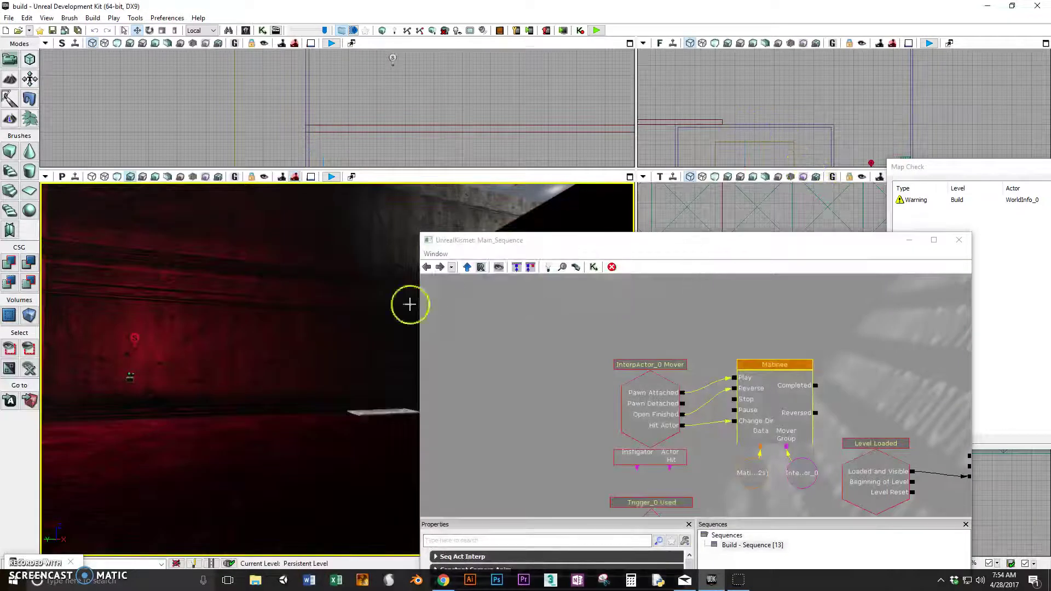
- Open the bridge panel's actor properties and set its Collision Type to COLLIDE_BlockAll
double_click(365, 413)
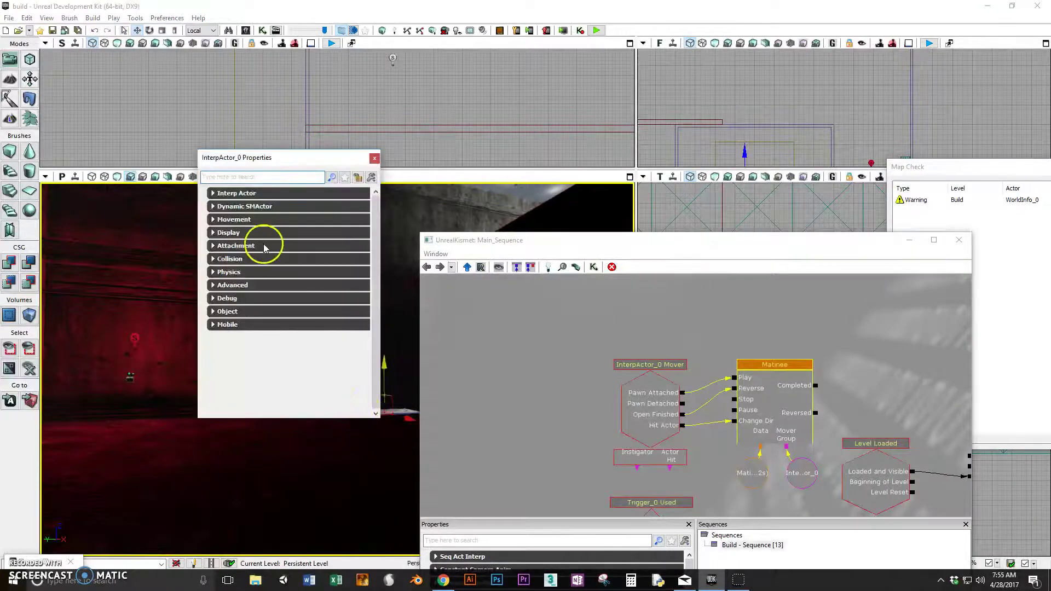
left_click(213, 259)
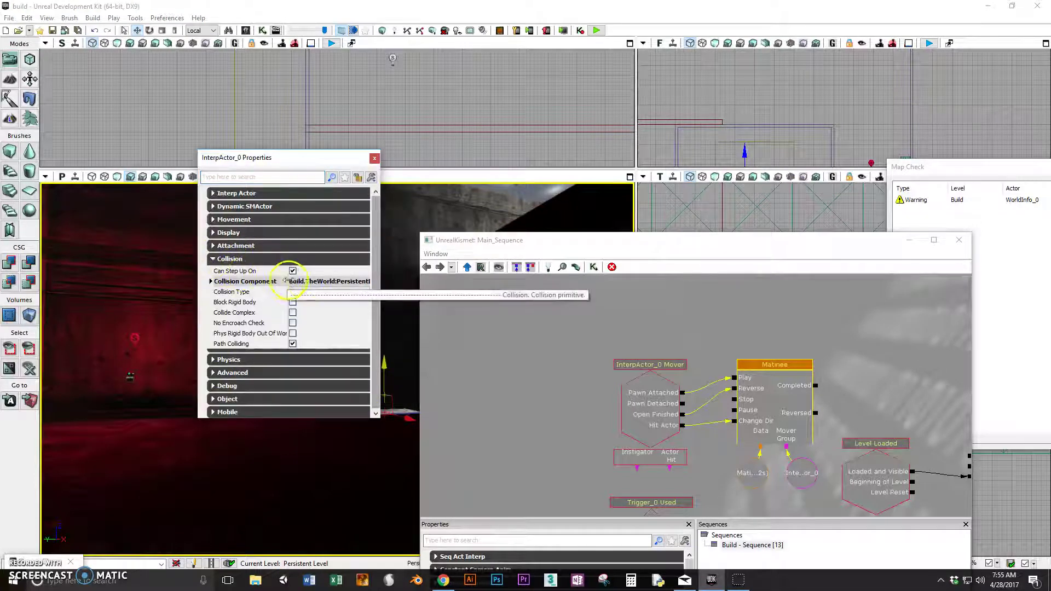
left_click(318, 294)
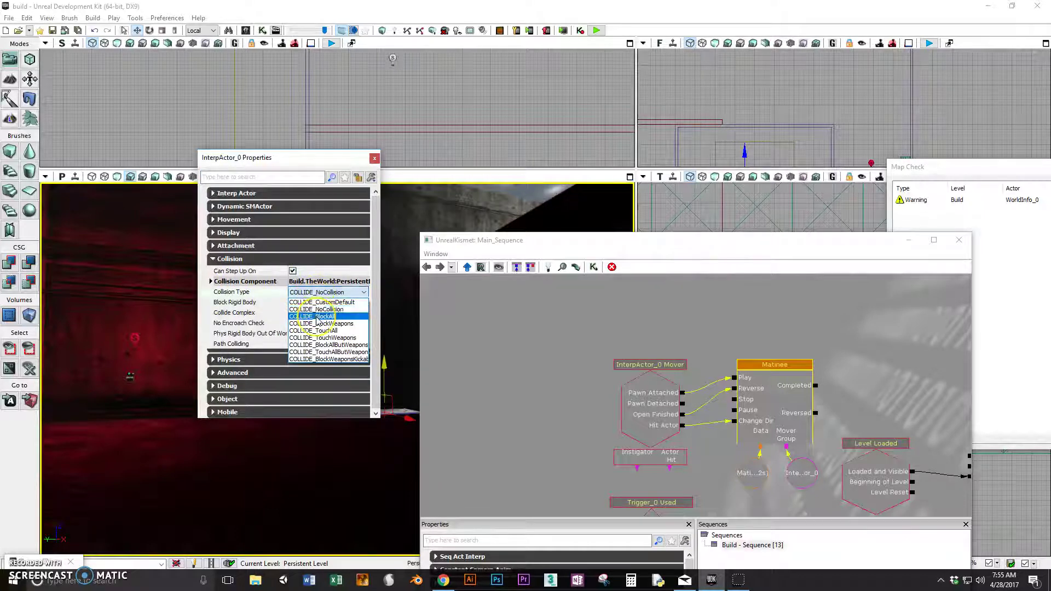
left_click(317, 317)
- Play the level from the floor near the lift panel, walk around to test the lift, and exit the preview
right_click(298, 511)
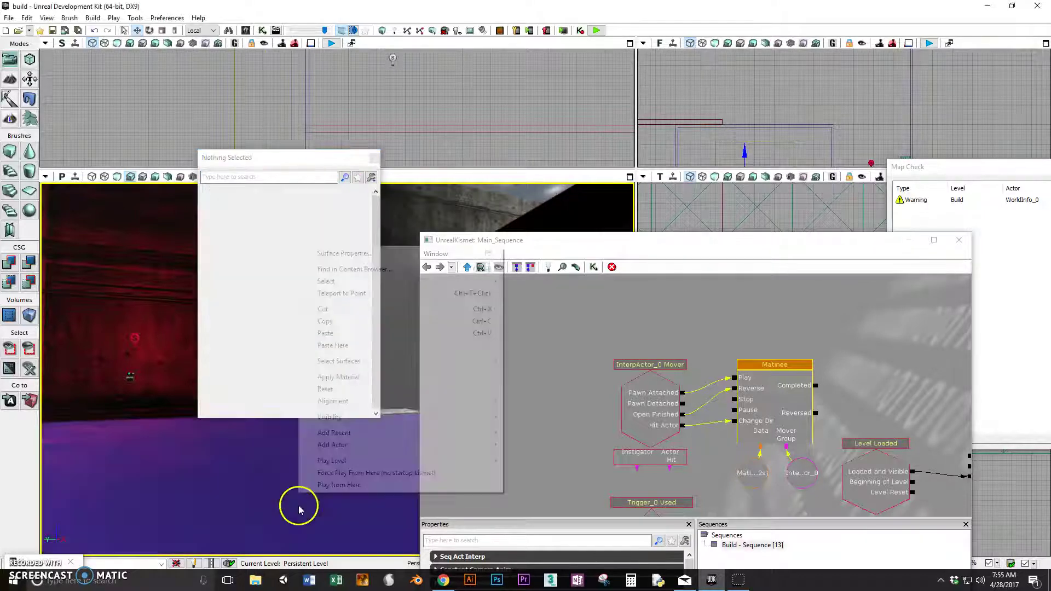
left_click(330, 483)
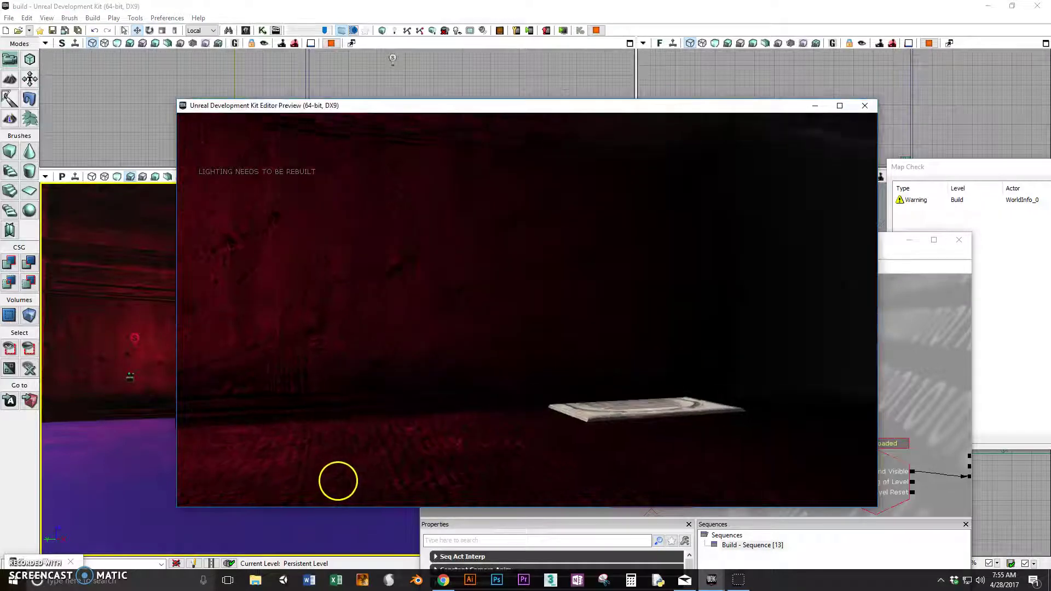
mouse_move(406, 492)
key("w")
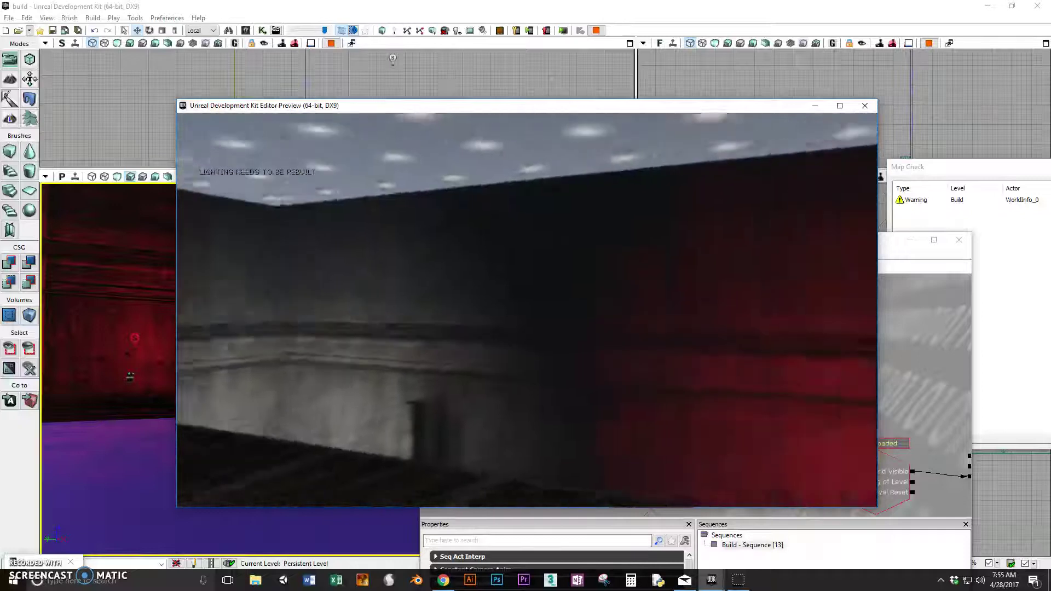
key("s")
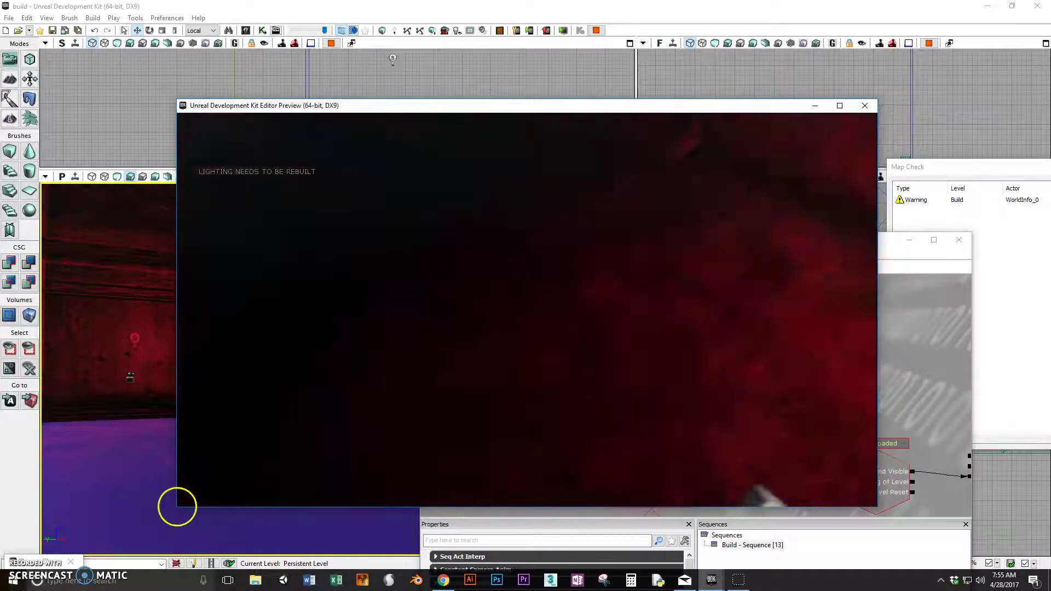
key("Escape")
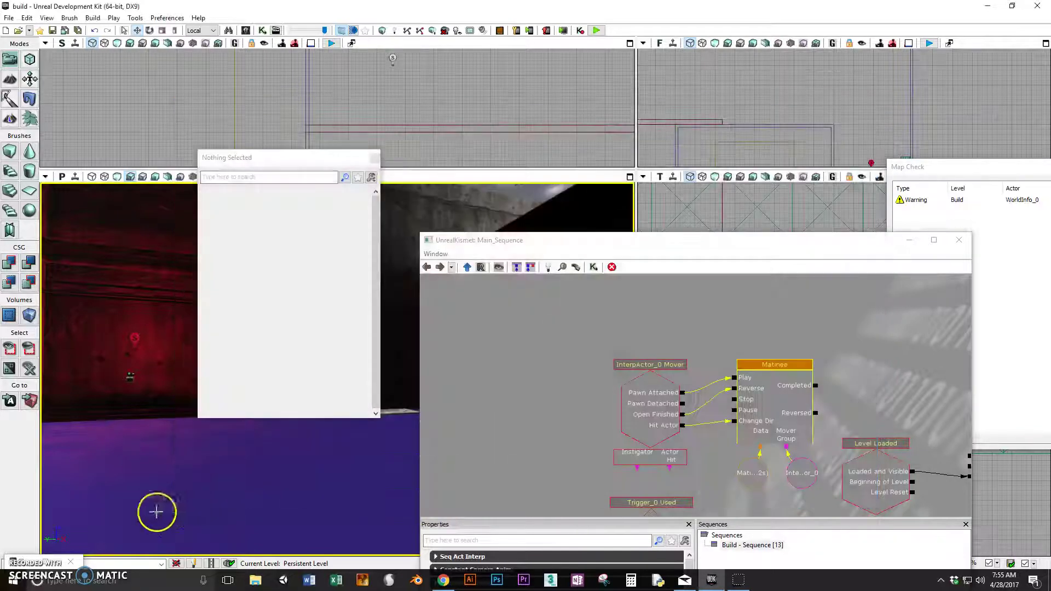